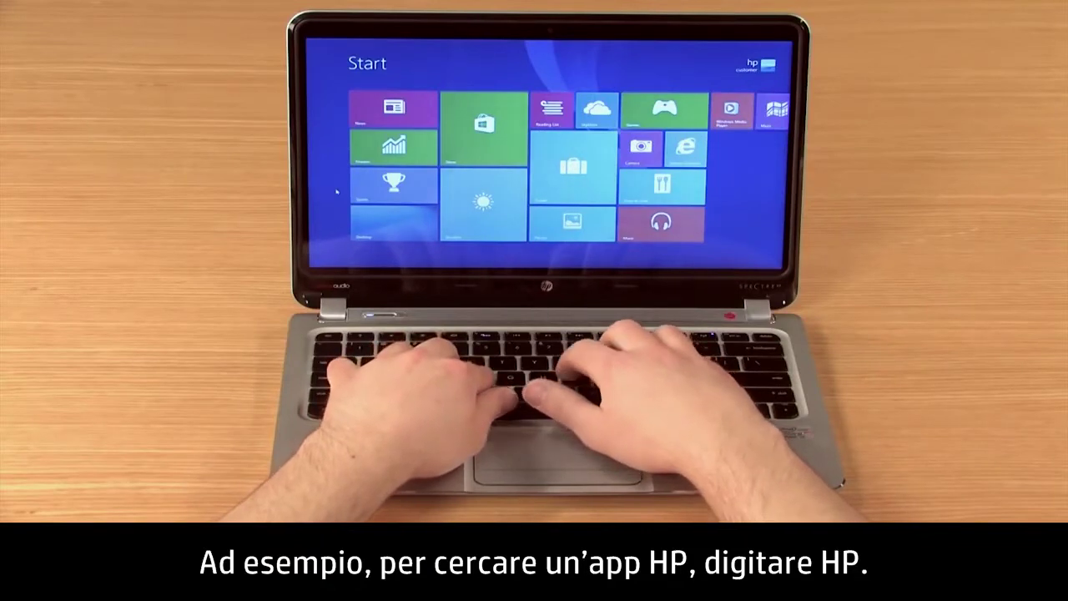
# Search the Start screen for 'hp' and expand the Everywhere search-scope dropdown.
pyautogui.write('hp')
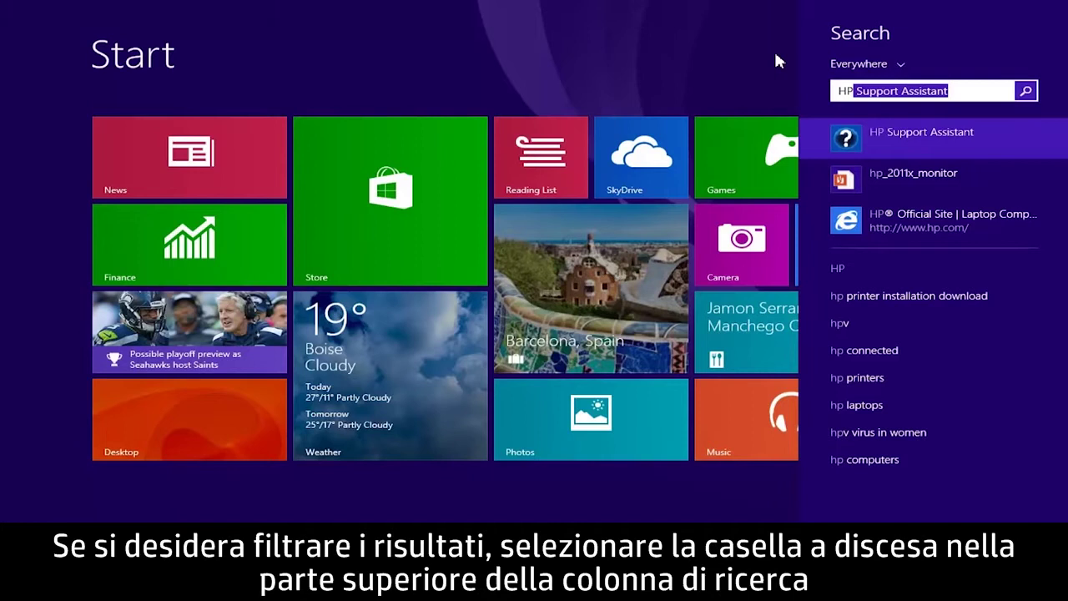
pyautogui.click(899, 65)
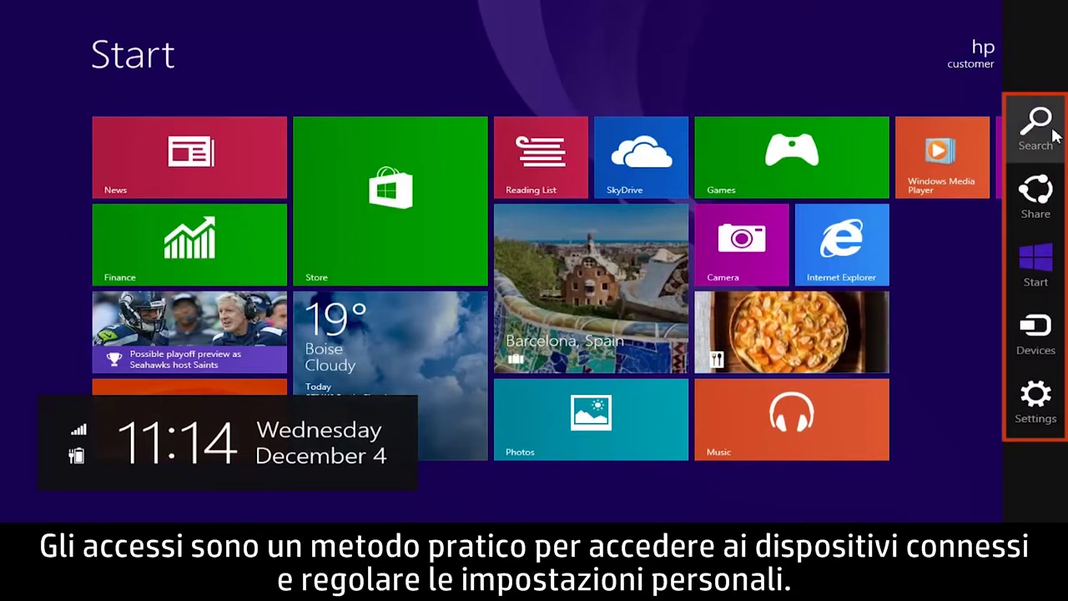
# Start a blank search from the Search charm.
pyautogui.click(1035, 130)
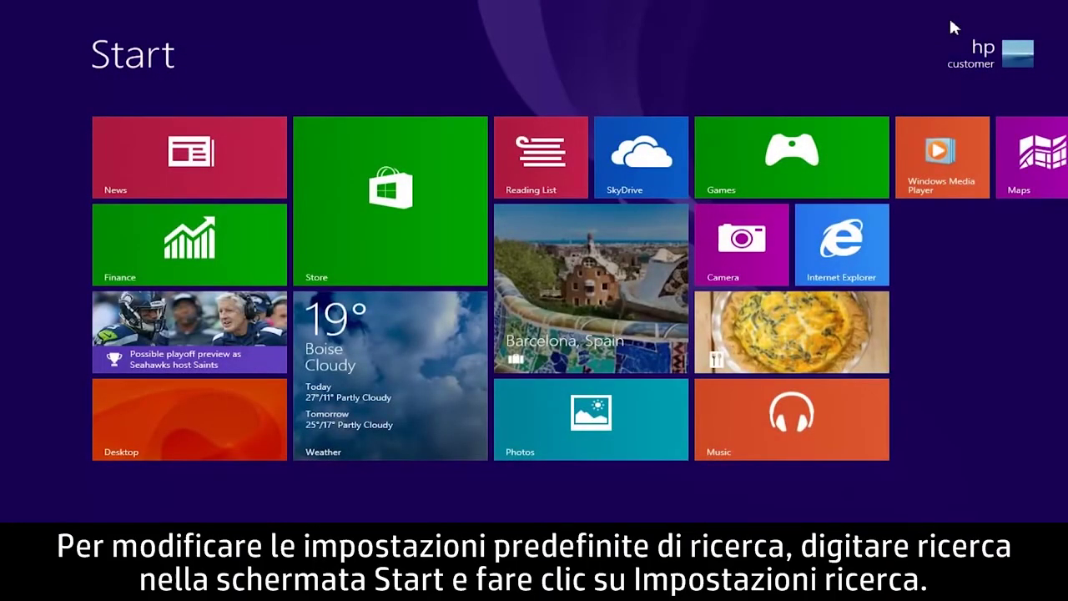
pyautogui.write('search')
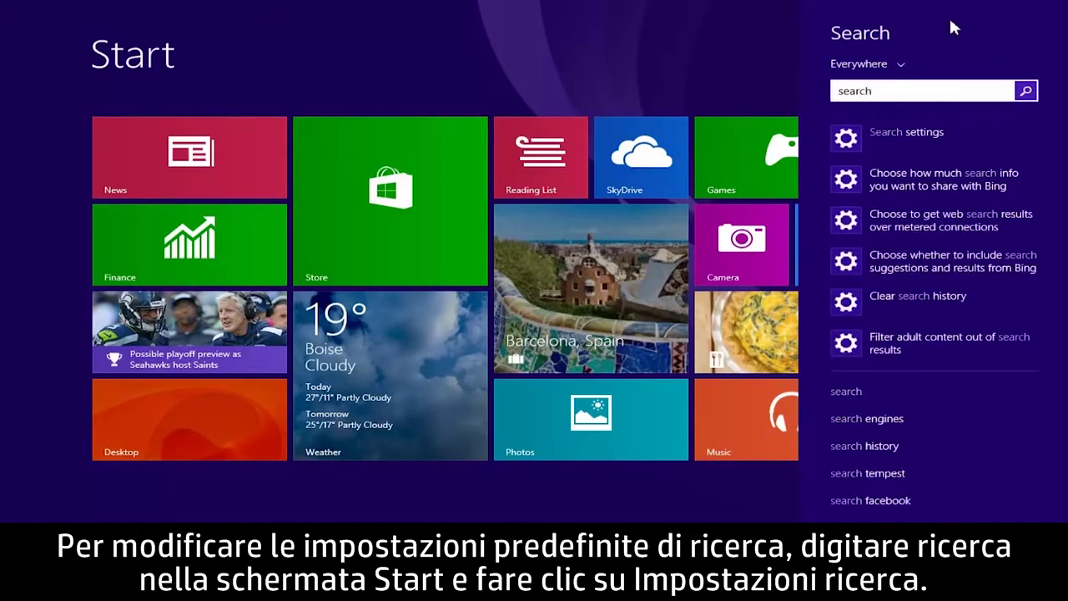
pyautogui.click(979, 126)
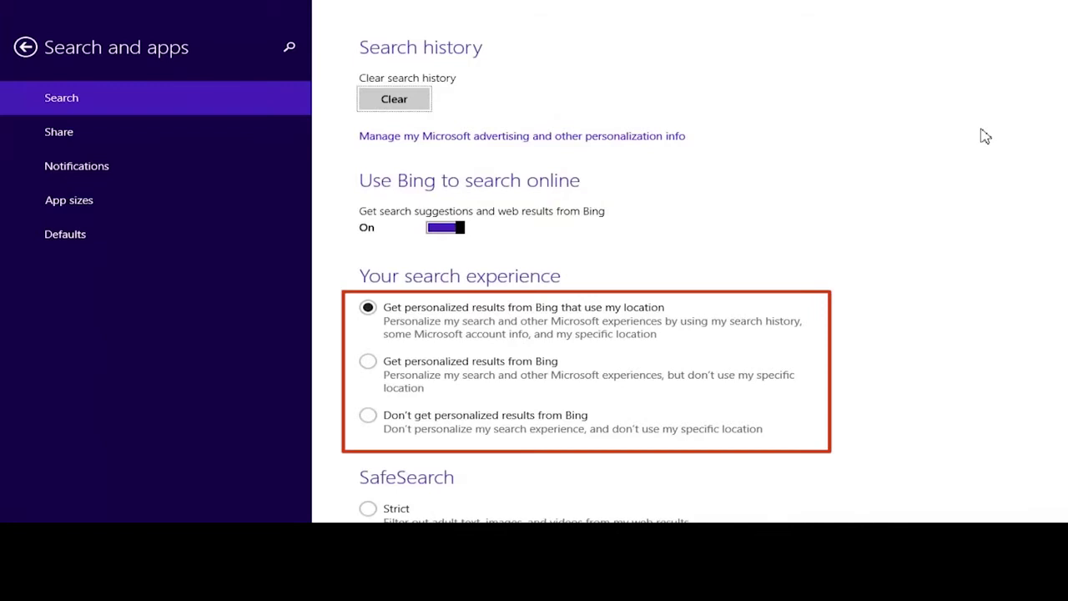
pyautogui.moveTo(1060, 173); pyautogui.dragTo(1060, 341)
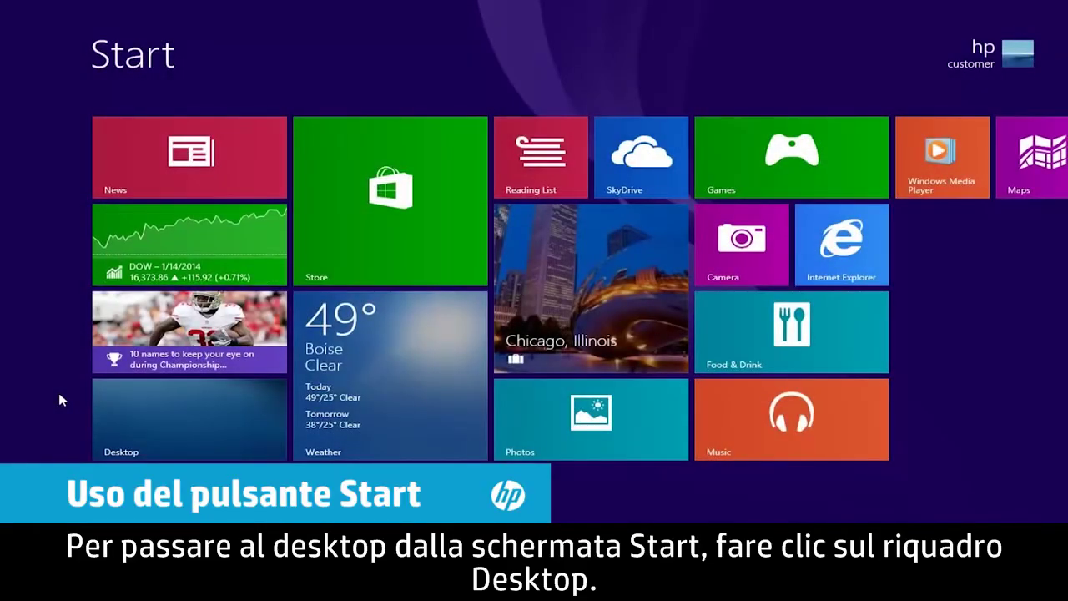
# Open the desktop and show the Start button's Win+X system-tools menu.
pyautogui.click(117, 413)
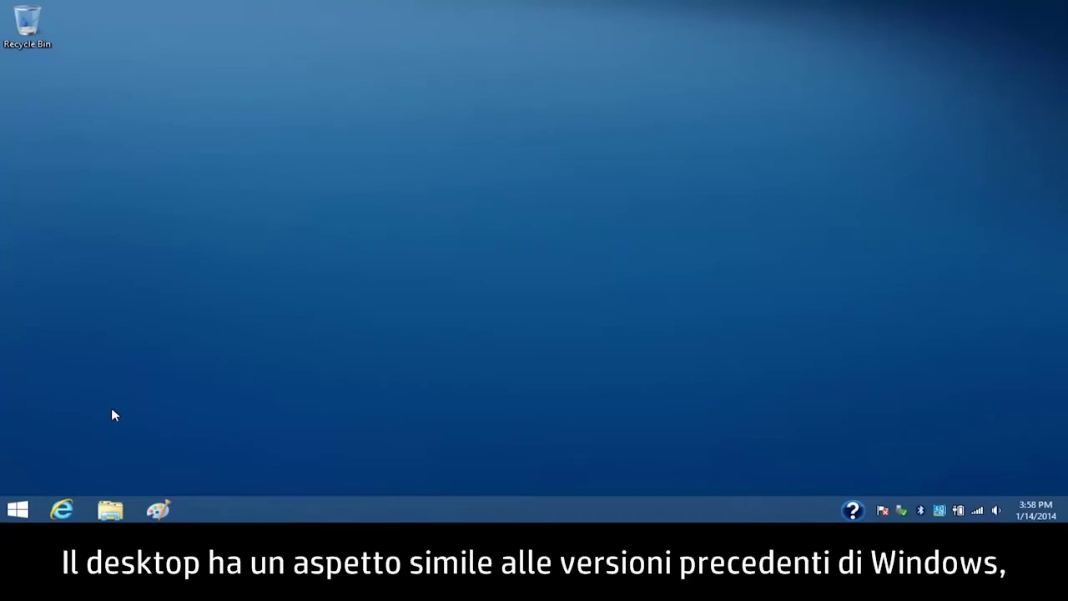
pyautogui.rightClick(20, 509)
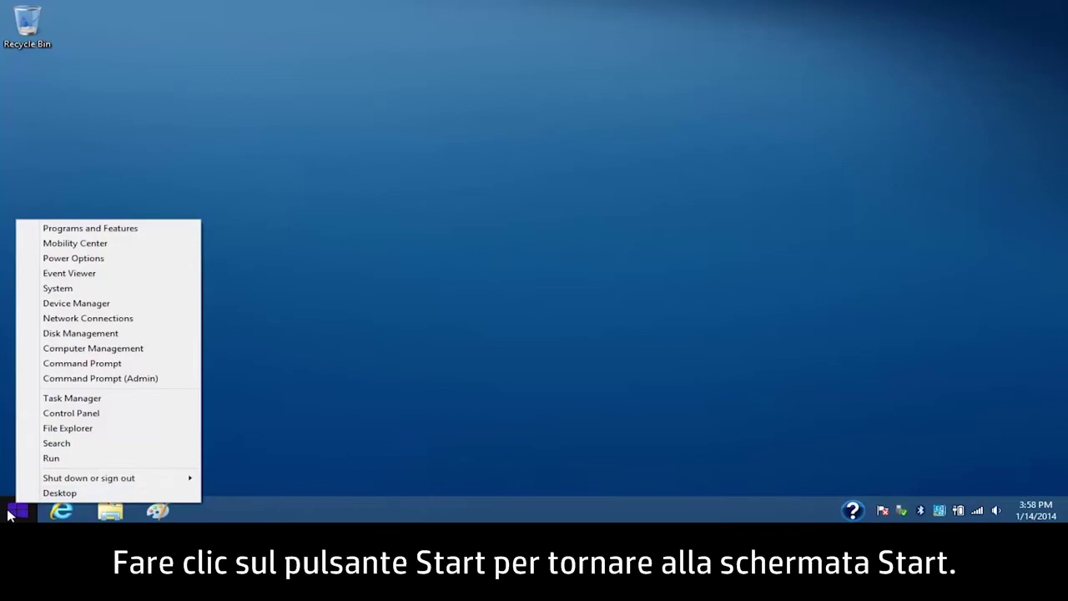
# Go back to the Start screen and launch the Internet Explorer tile.
pyautogui.click(12, 509)
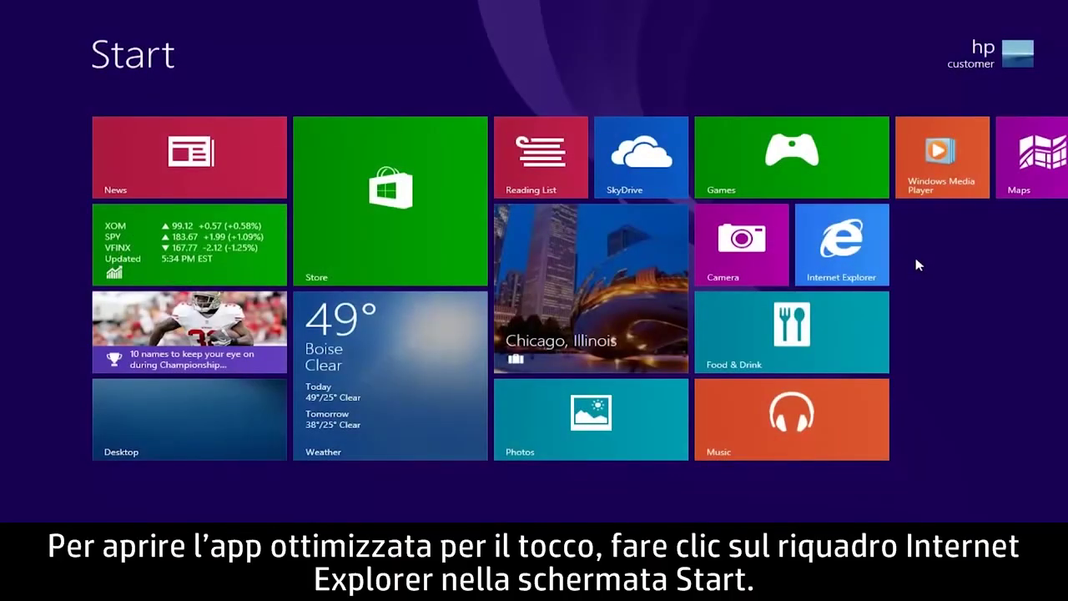
pyautogui.click(871, 240)
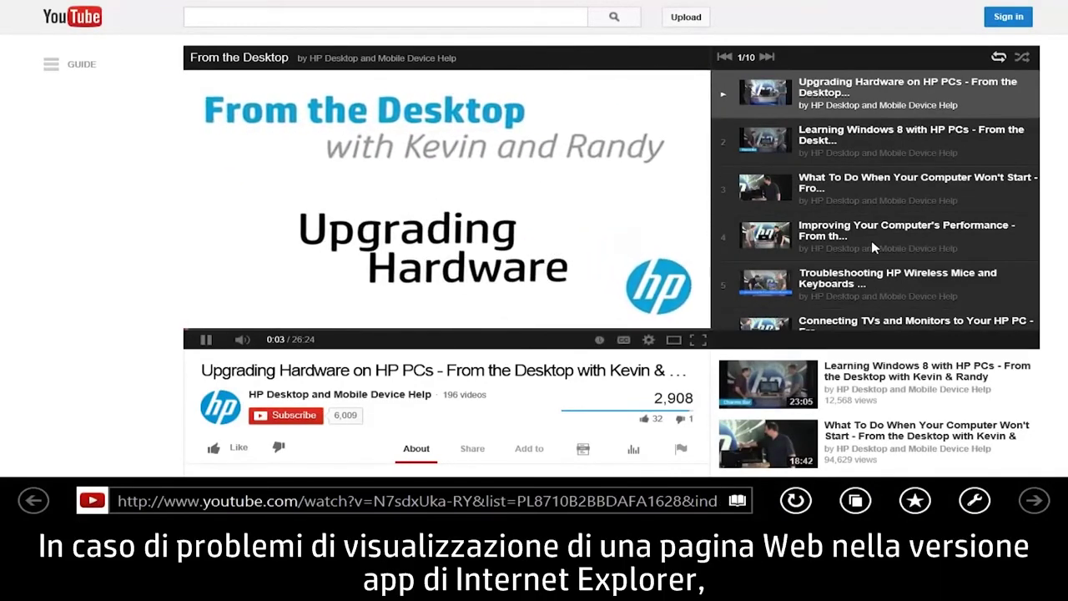
# Open the current YouTube page in desktop Internet Explorer via View in the desktop.
pyautogui.click(974, 500)
pyautogui.click(974, 427)
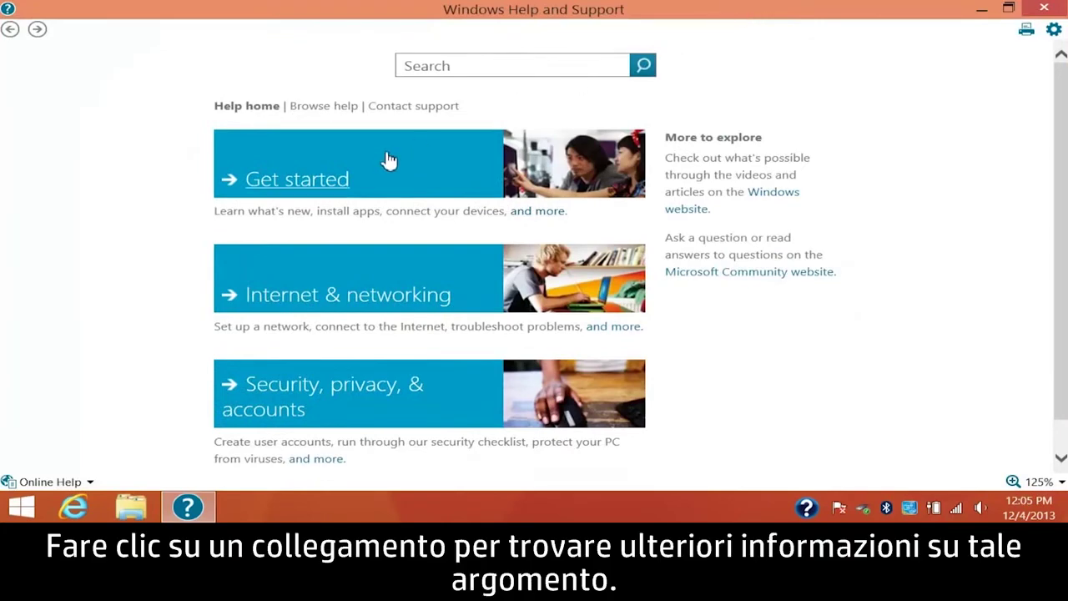
# Open the Get started topic in Windows Help and Support.
pyautogui.click(386, 158)
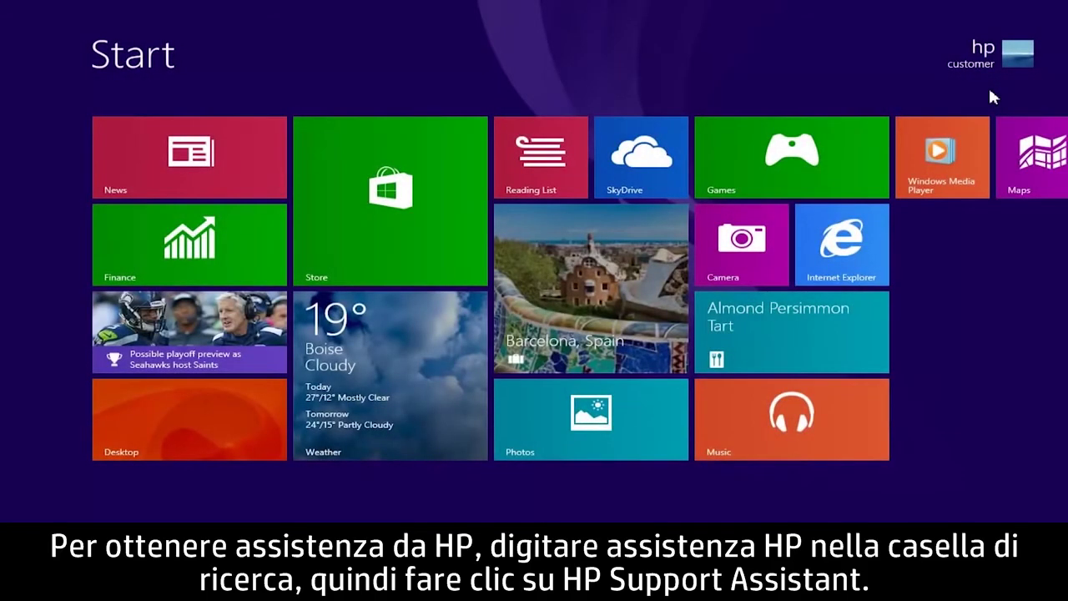
# Search 'HP support', launch HP Support Assistant and continue past its welcome screen.
pyautogui.write('HP ')
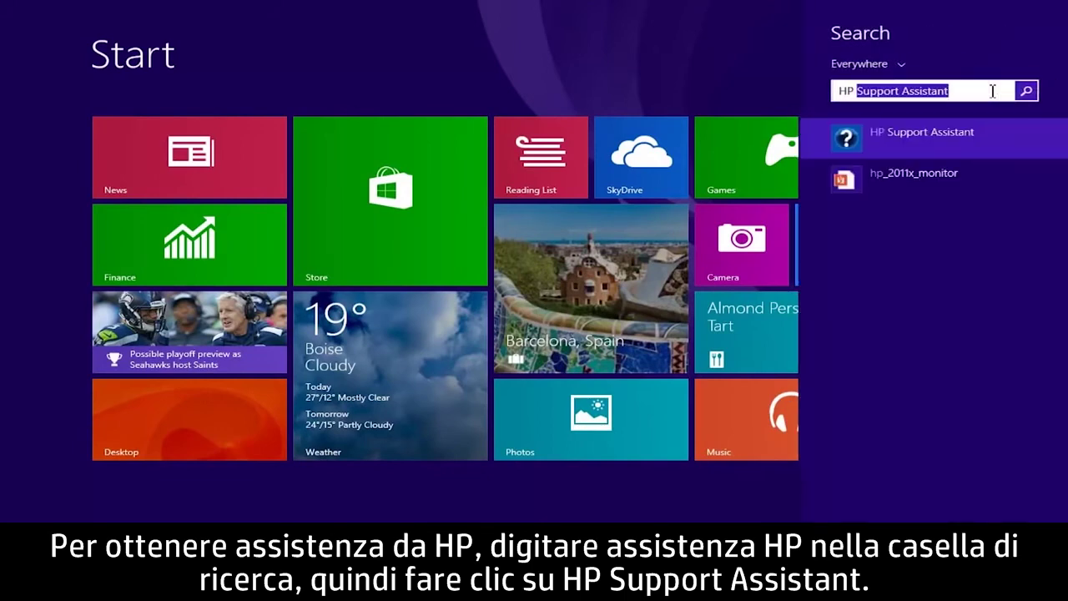
pyautogui.write('support')
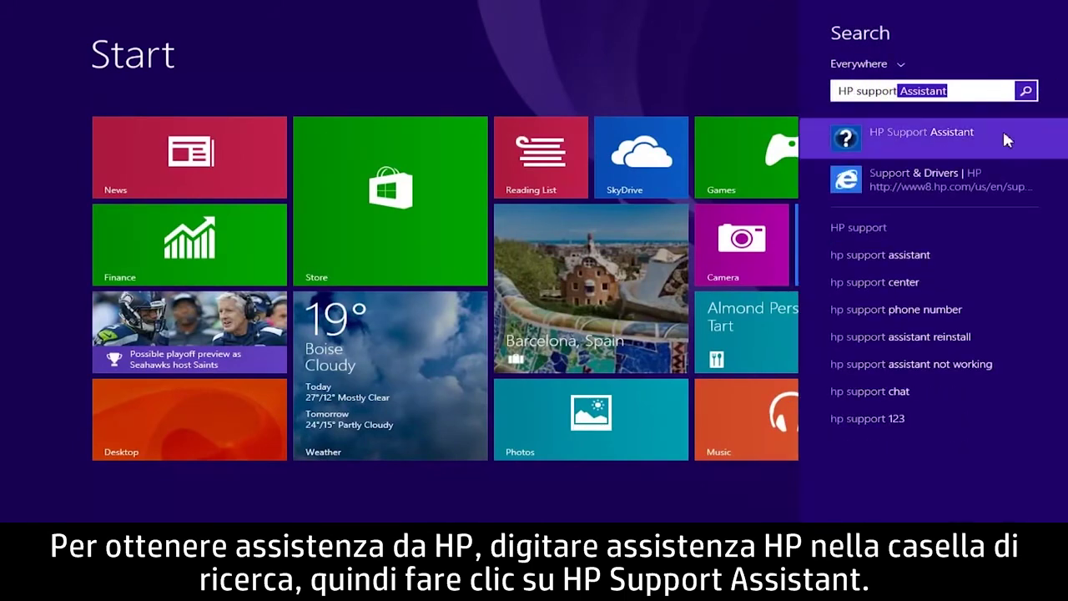
pyautogui.click(1006, 139)
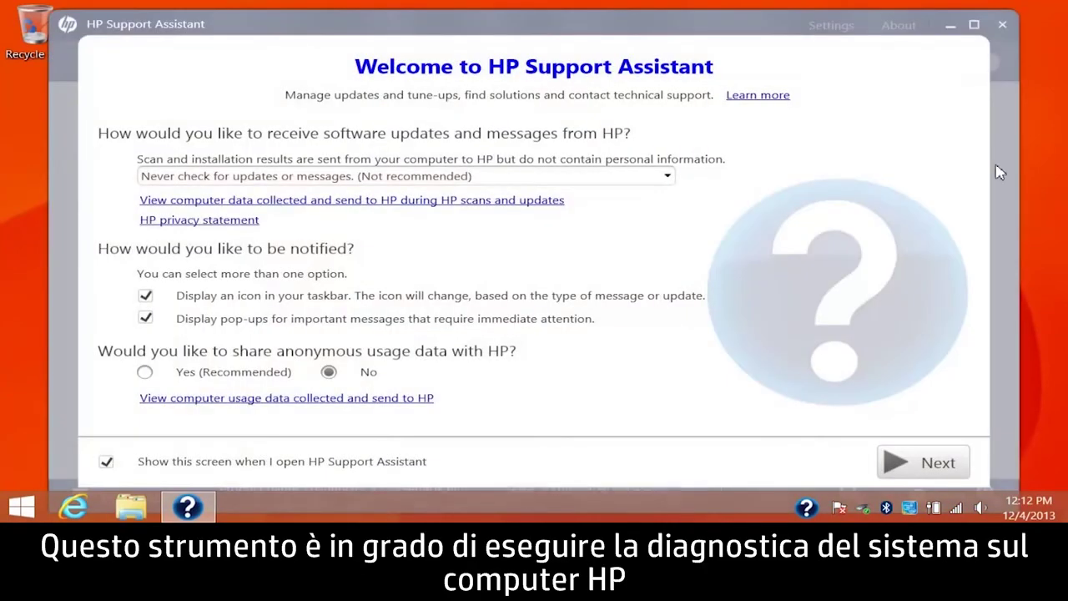
pyautogui.click(928, 466)
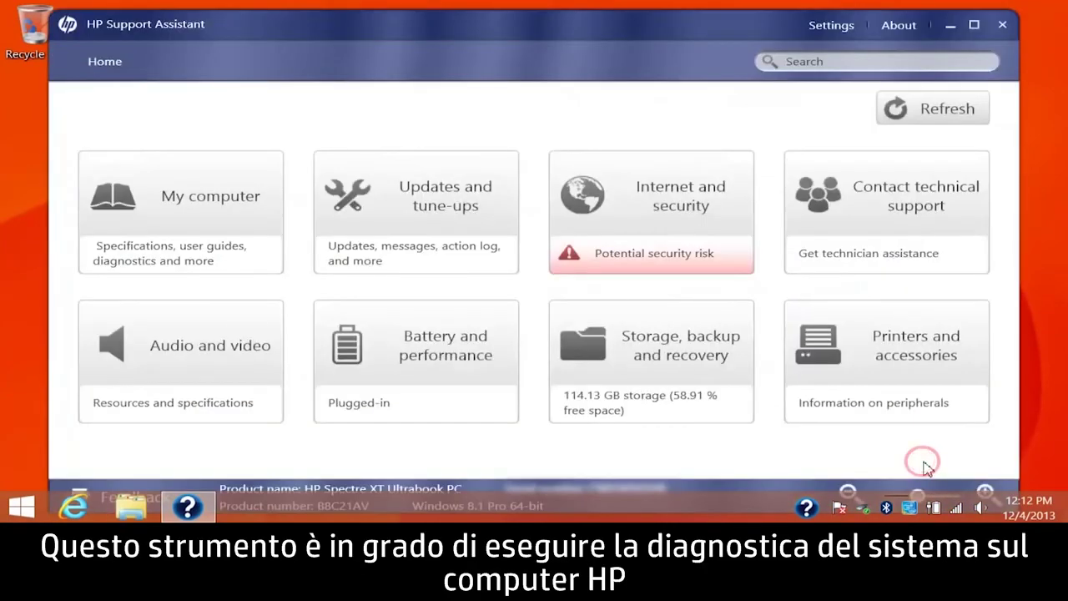